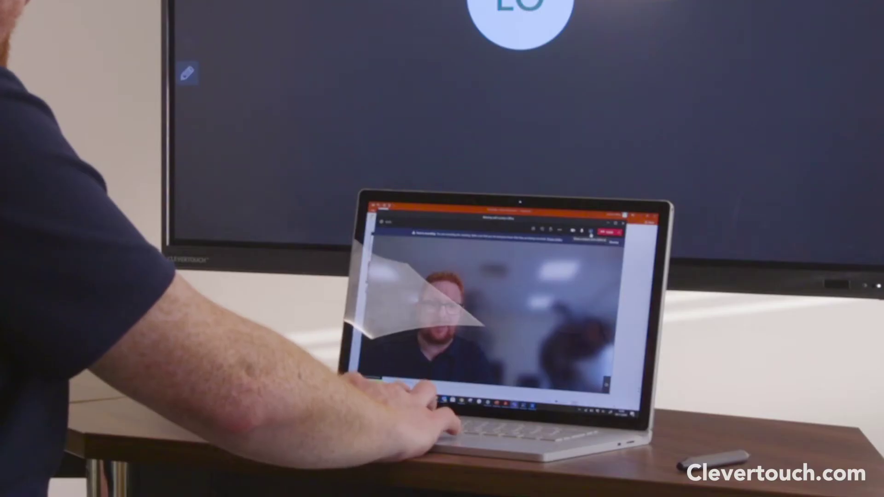
- Bring up the Share tray on the laptop's London Office Teams call
click(591, 231)
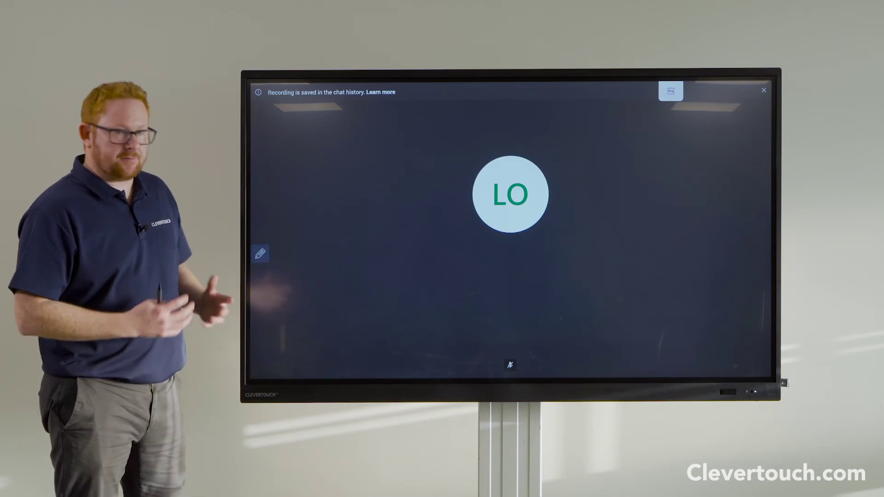
- Share the Clevertouch display's screen into the meeting, then return to its home screen
click(297, 304)
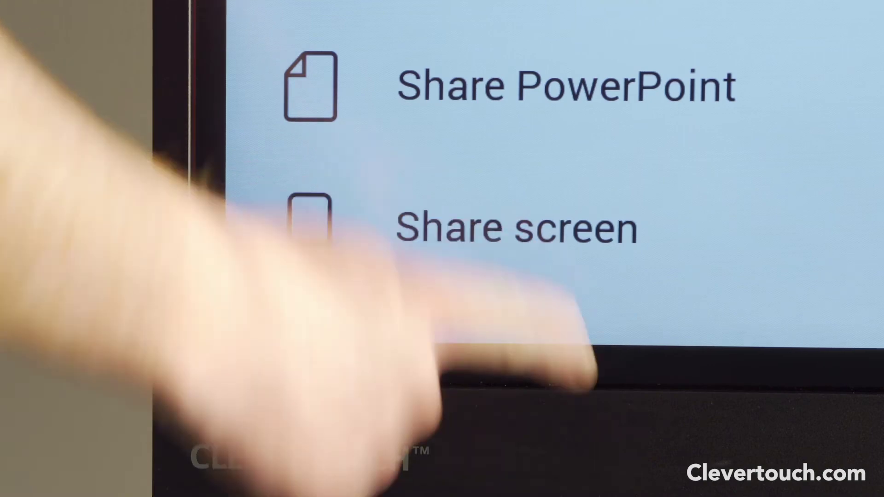
click(517, 229)
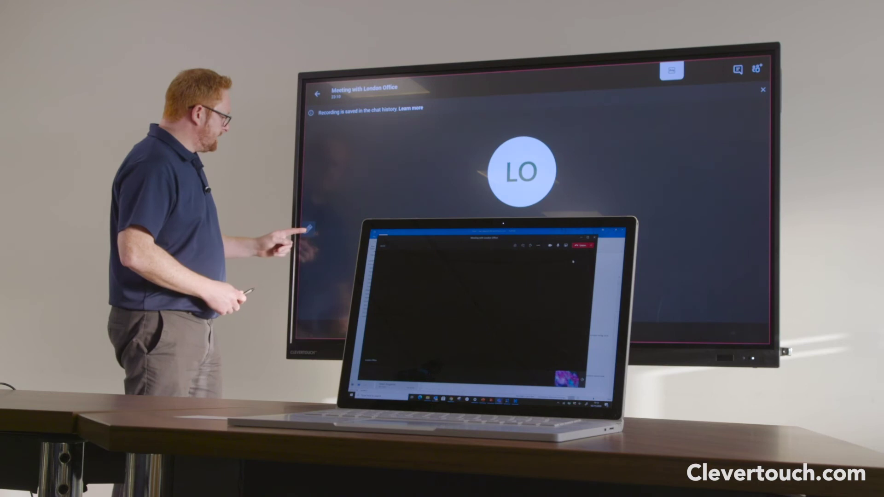
click(309, 228)
click(309, 213)
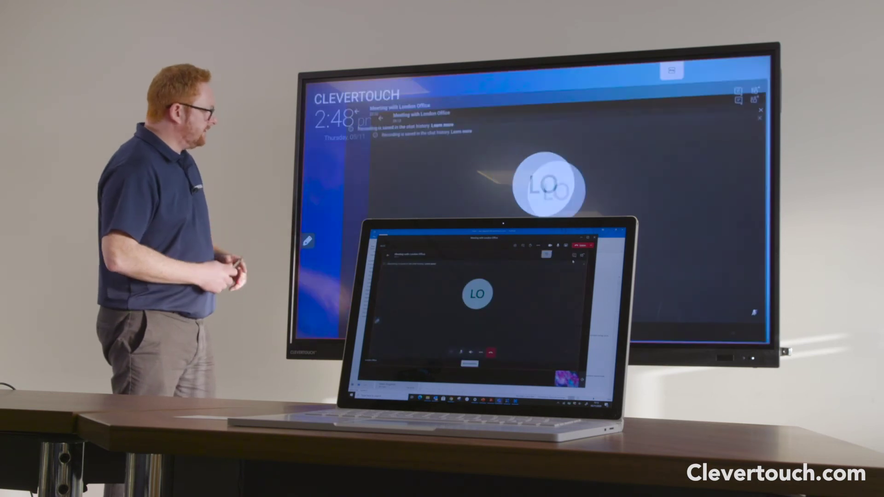
- Launch Clevertouch Whiteboard from the sidebar with a blank board, skipping the last unsaved file
click(303, 209)
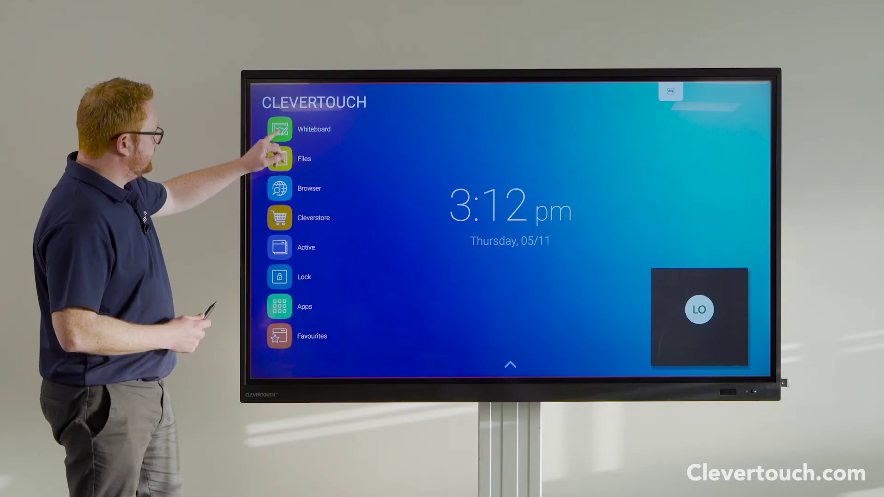
drag(276, 160, 252, 159)
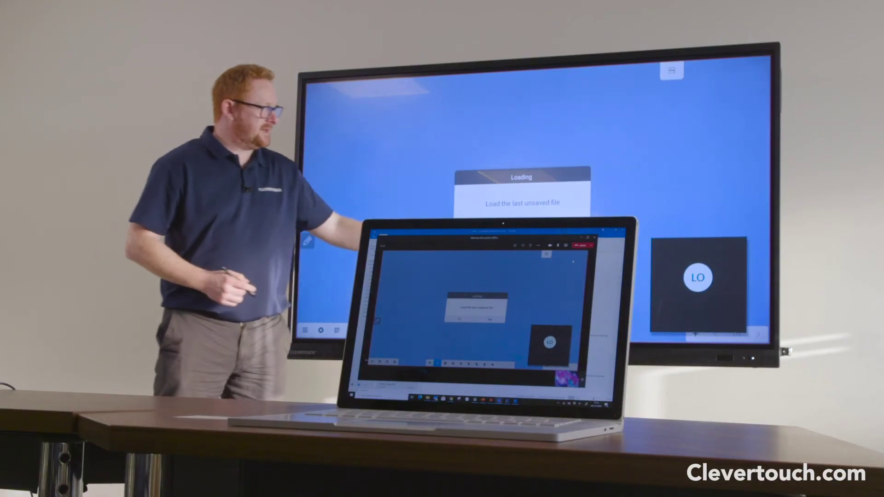
click(486, 224)
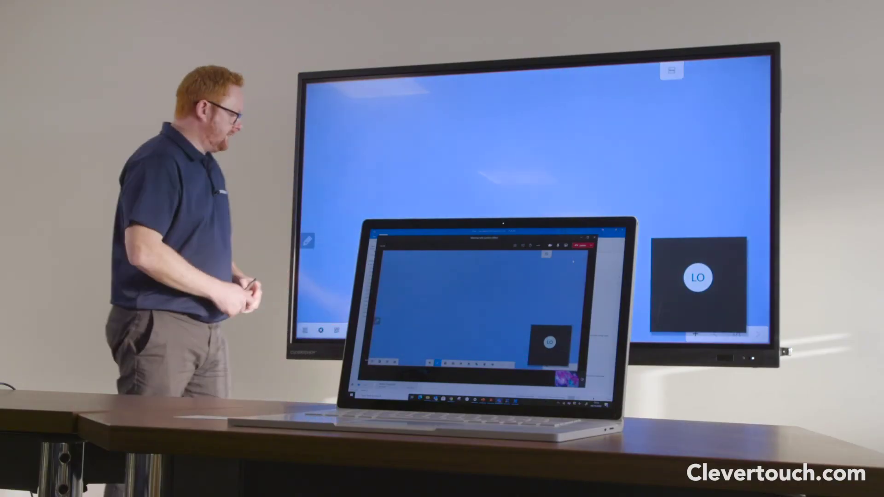